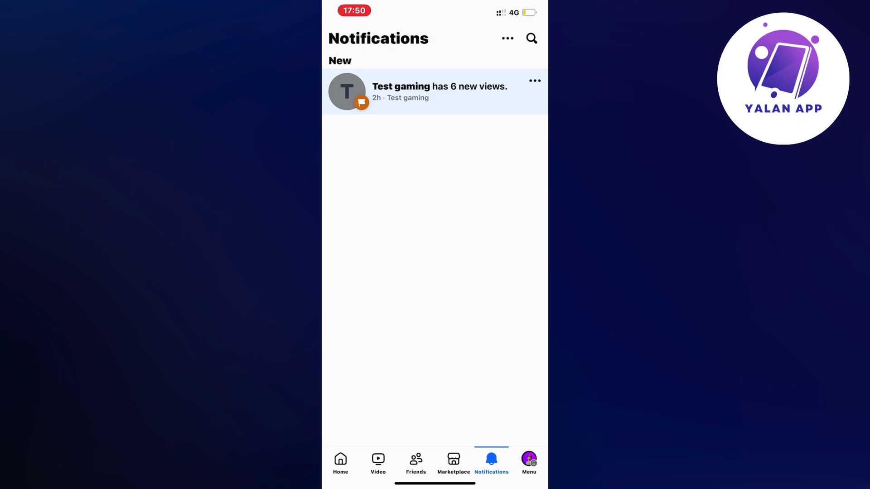
- Show the profile switcher listing the personal profile and the Test gaming Page
{"action": "left_click", "coordinate": [528, 462]}
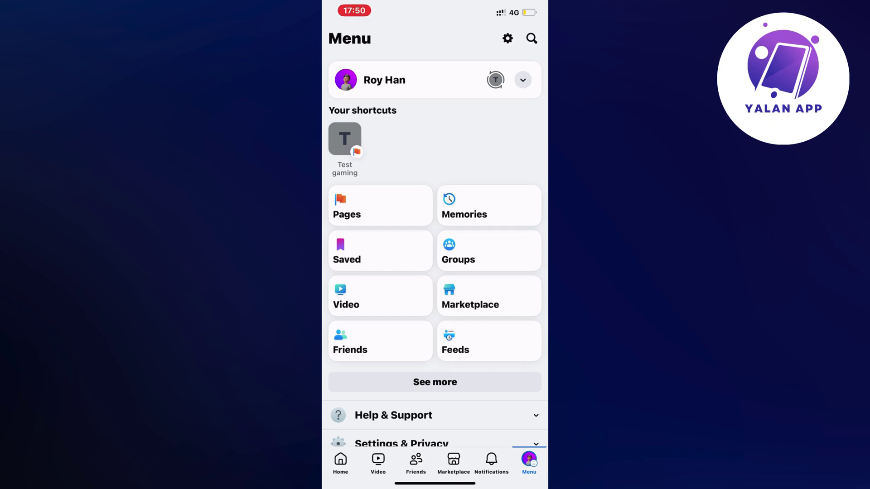
{"action": "left_click", "coordinate": [522, 79]}
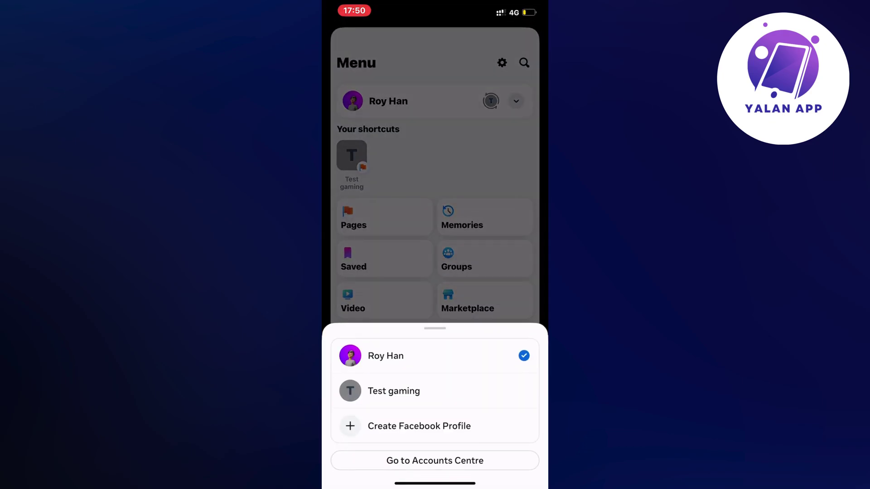
- Switch to the Test gaming Page and view its profile with 0 likes and followers
{"action": "left_click", "coordinate": [394, 391]}
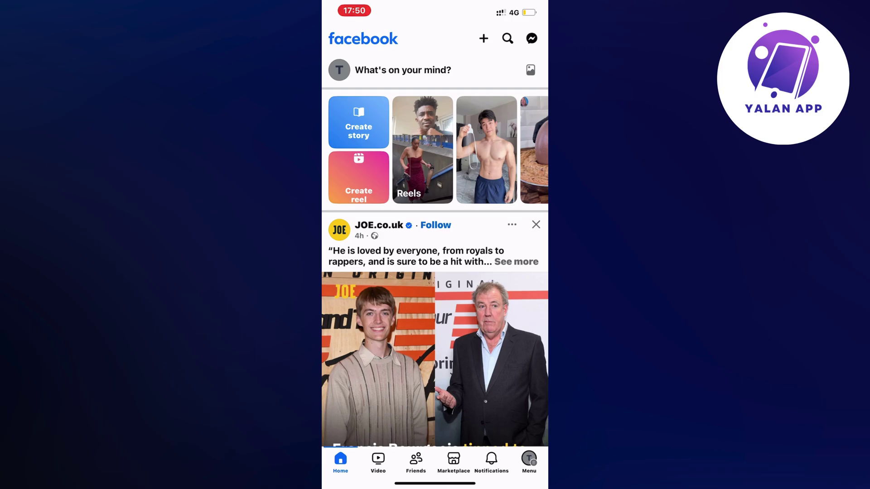
{"action": "left_click", "coordinate": [339, 69]}
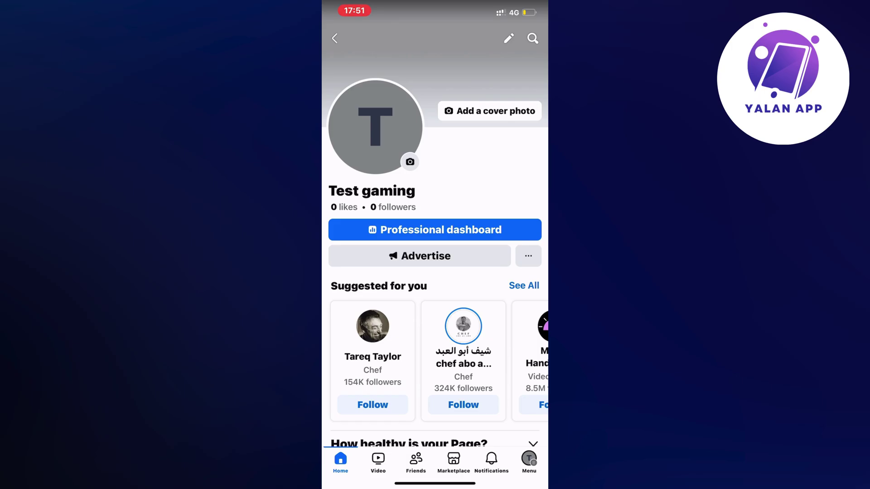
- Open the Test gaming Page's edit details screen from its ⋯ menu
{"action": "left_click", "coordinate": [528, 256]}
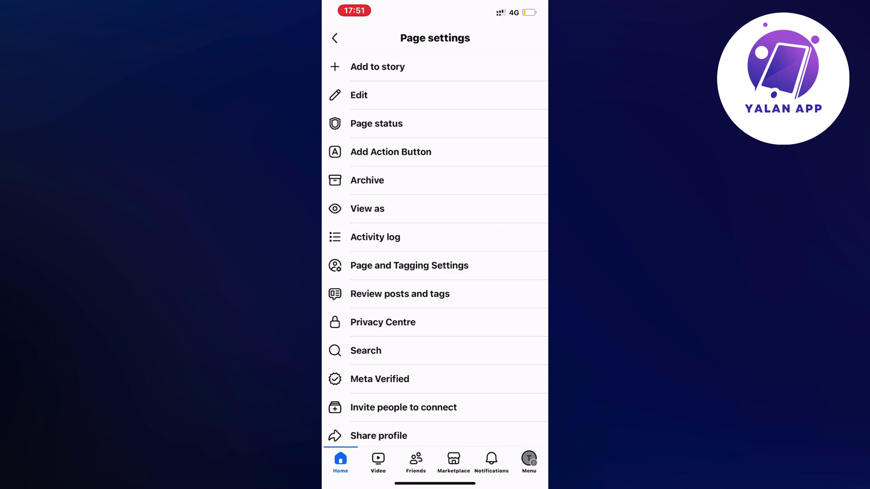
{"action": "left_click", "coordinate": [360, 96]}
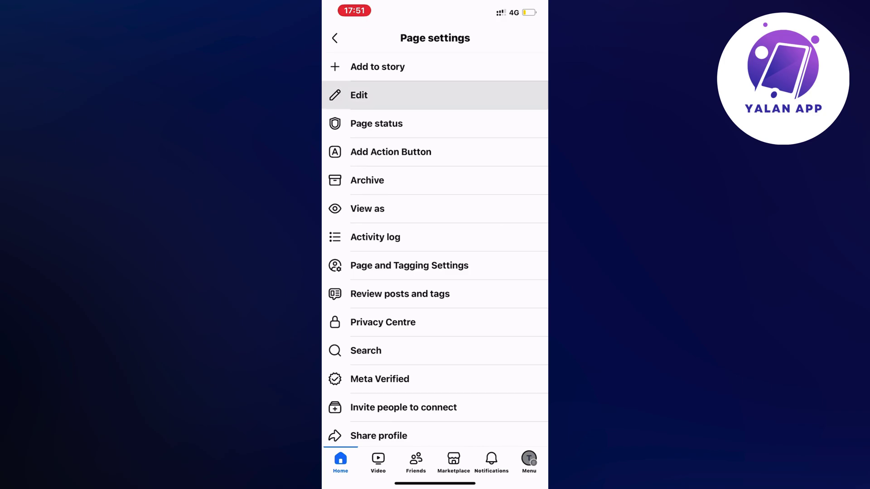
{"action": "scroll", "coordinate": [434, 272], "scroll_direction": "down", "scroll_amount": 5}
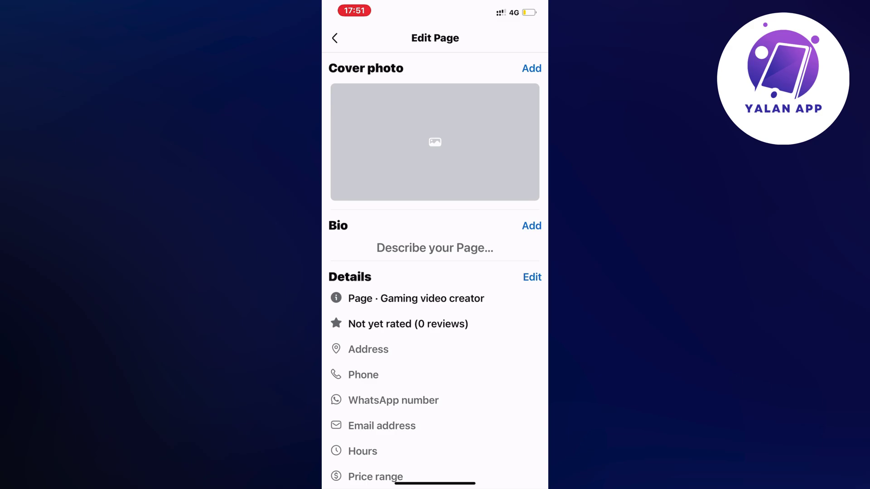
- Add a bio to the Test gaming Page, opening the empty 0/255 editor
{"action": "left_click", "coordinate": [532, 225]}
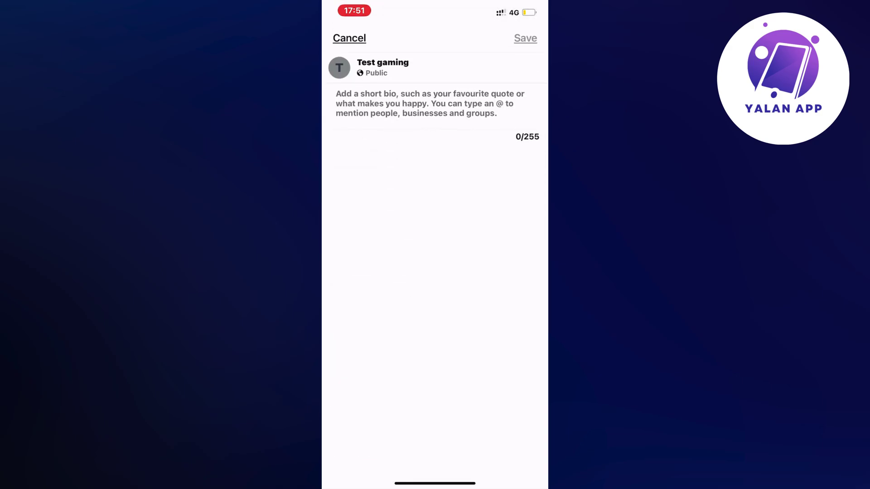